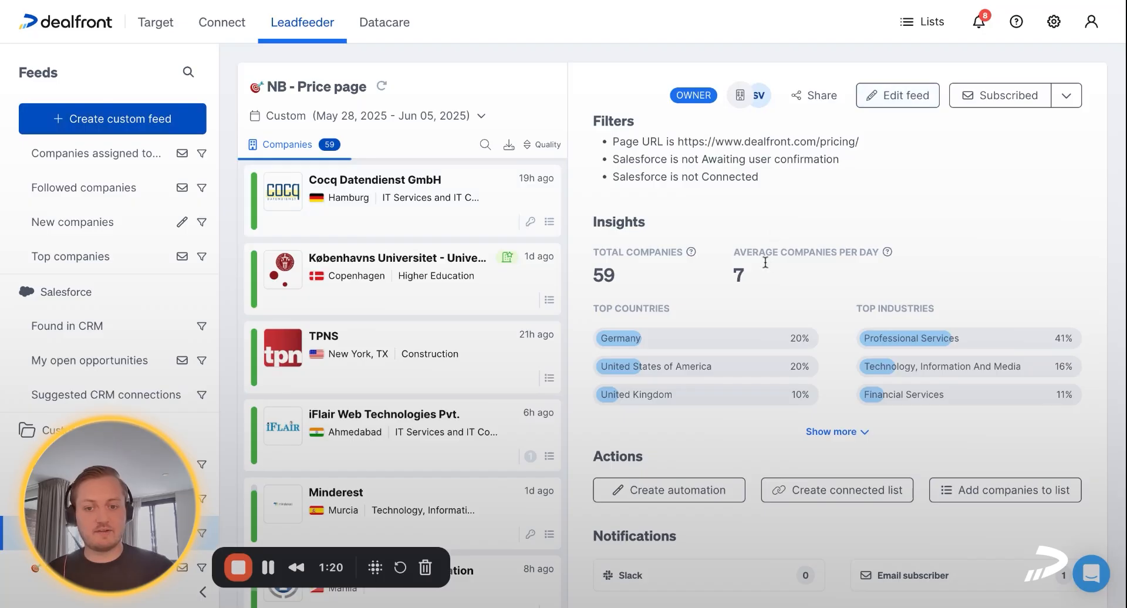
Start a new automation for the NB - Price page feed with the action Send to Salesforce, triggered when new companies appear
scroll(766, 263, down, 1)
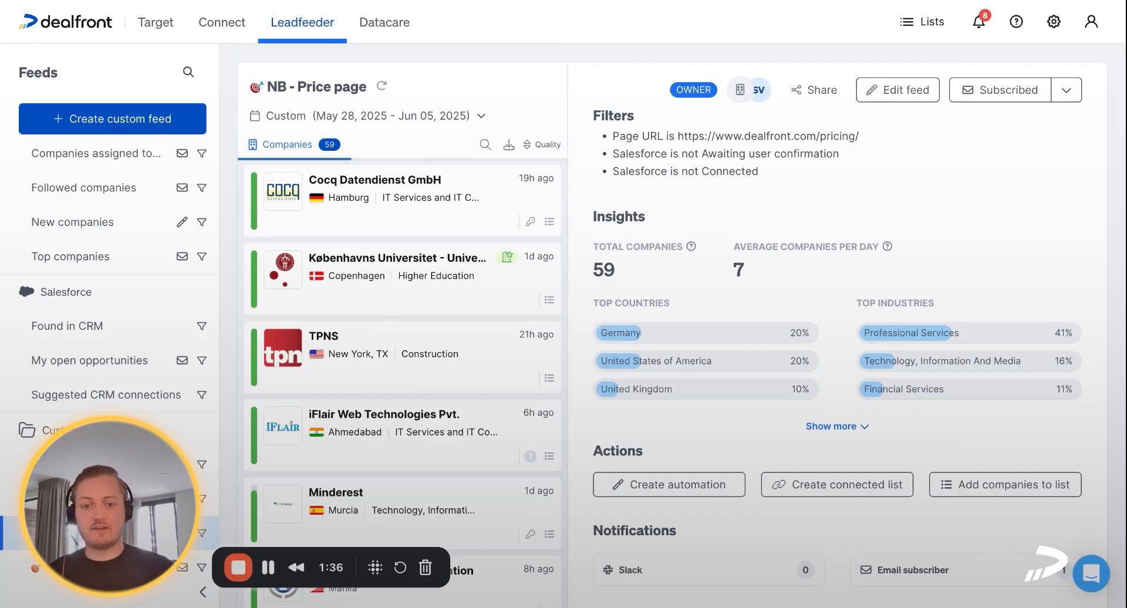
click(688, 492)
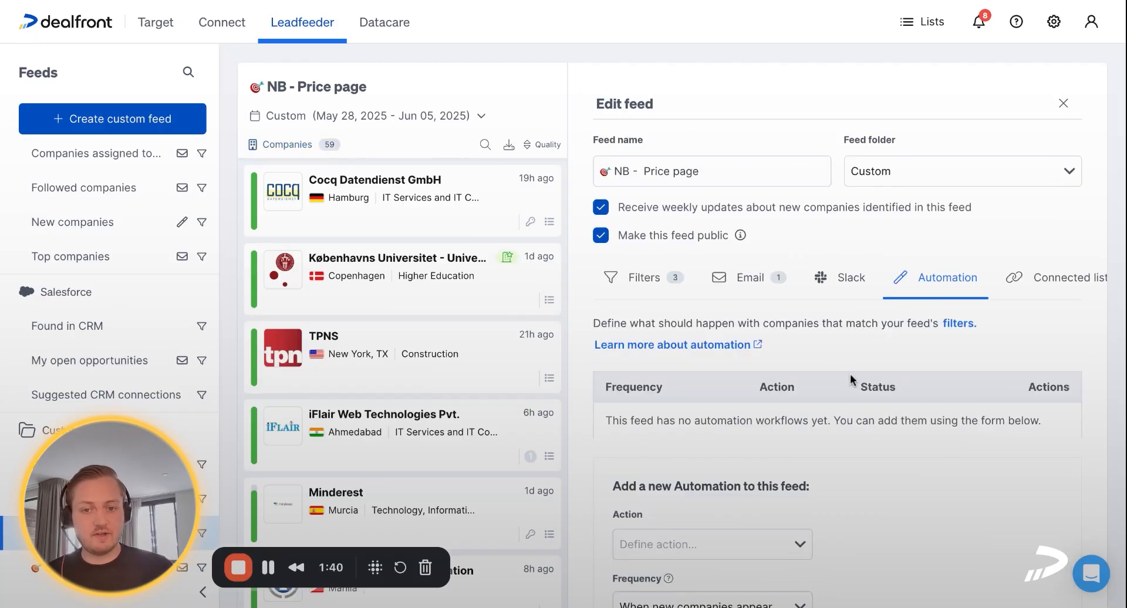
click(745, 352)
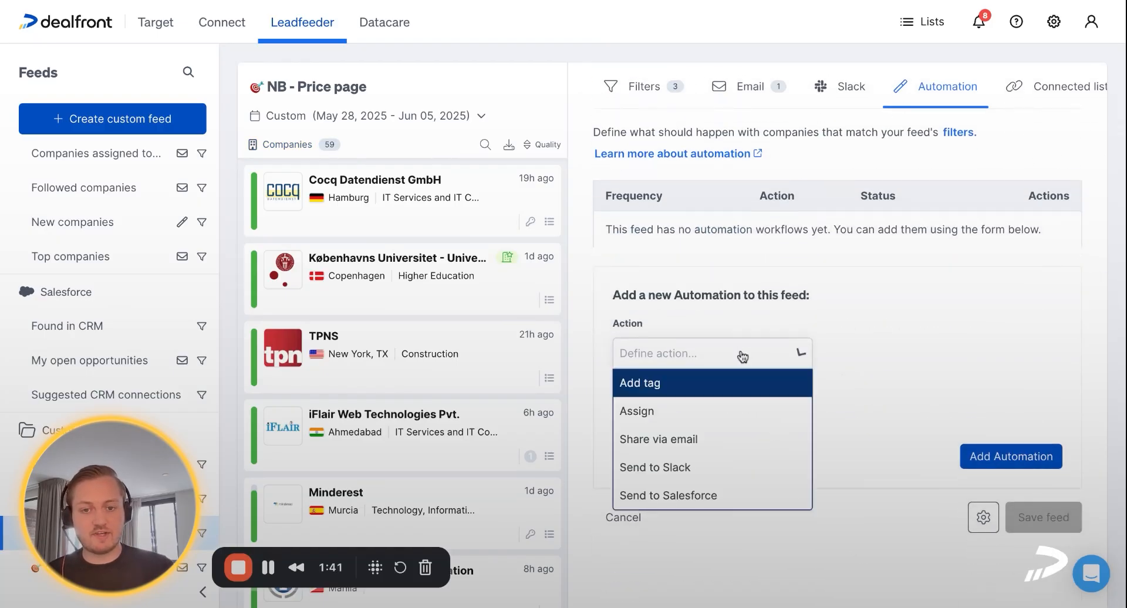
click(694, 499)
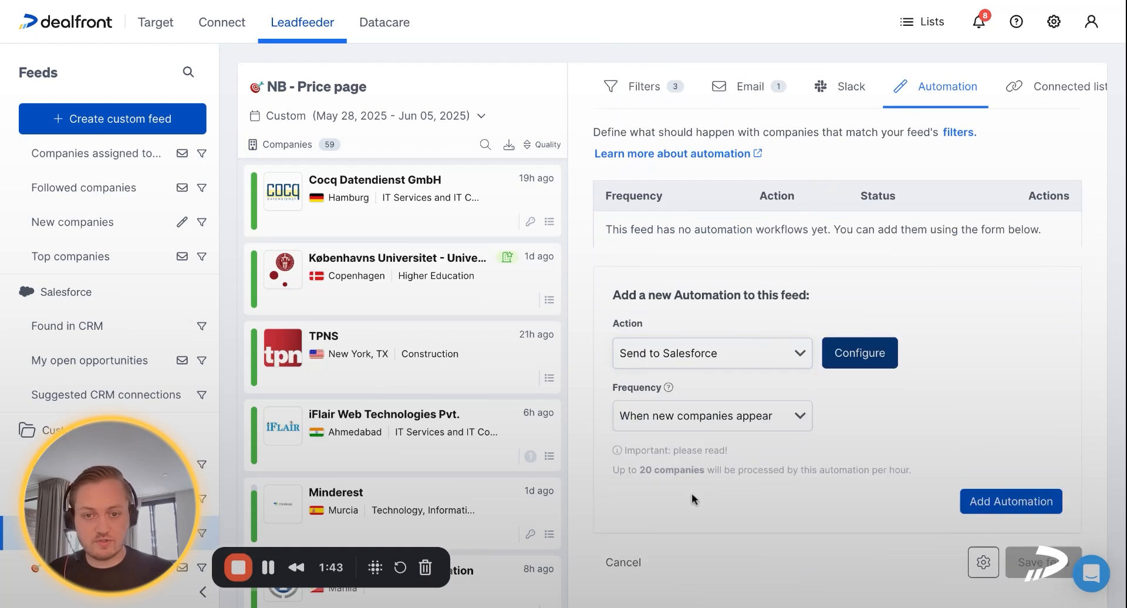
click(726, 427)
click(883, 426)
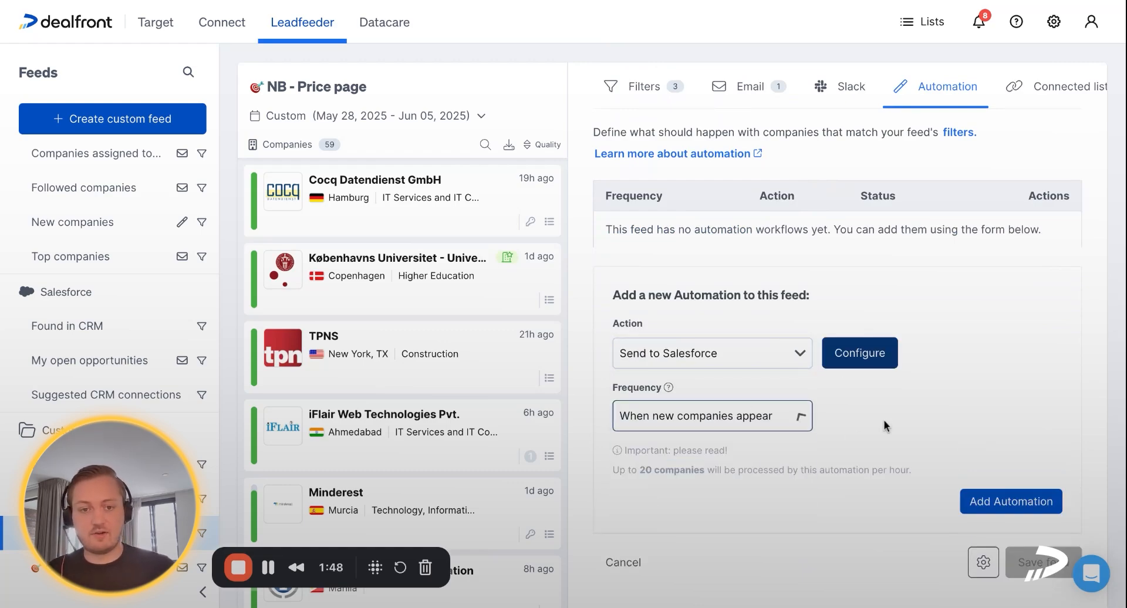
Configure the Salesforce automation to send companies as Leads, and assign the new-lead task to [lead owner]
click(860, 360)
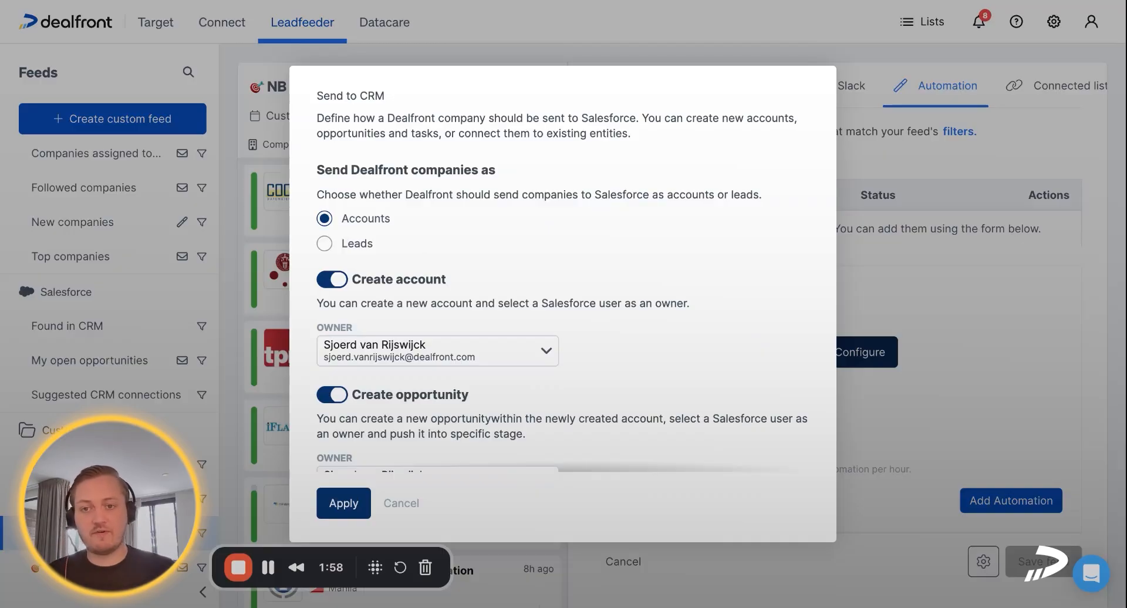
click(350, 249)
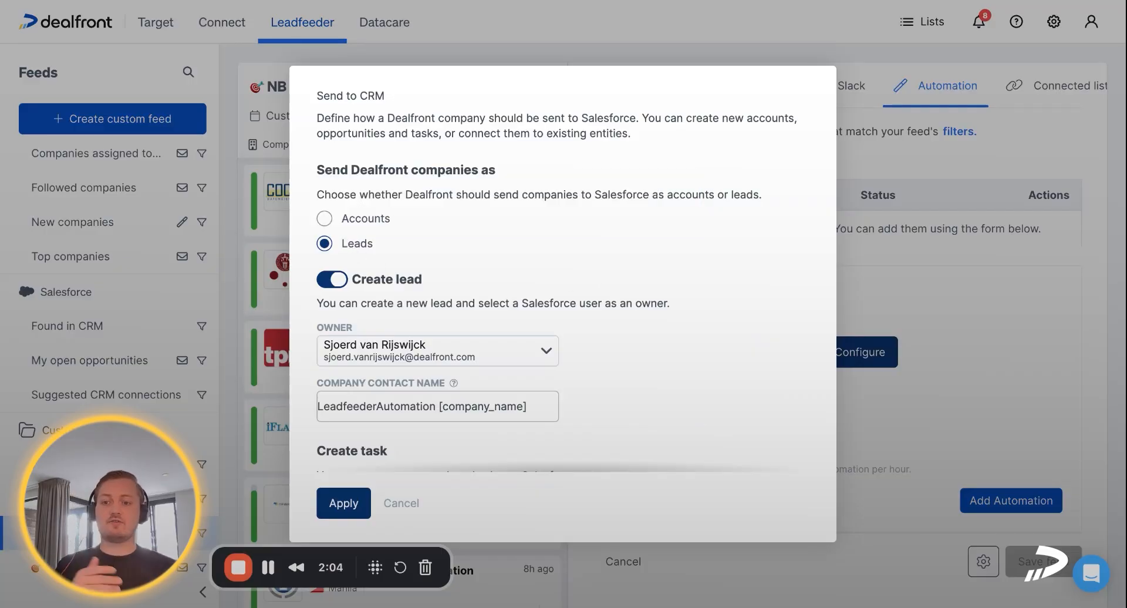
scroll(581, 285, down, 1)
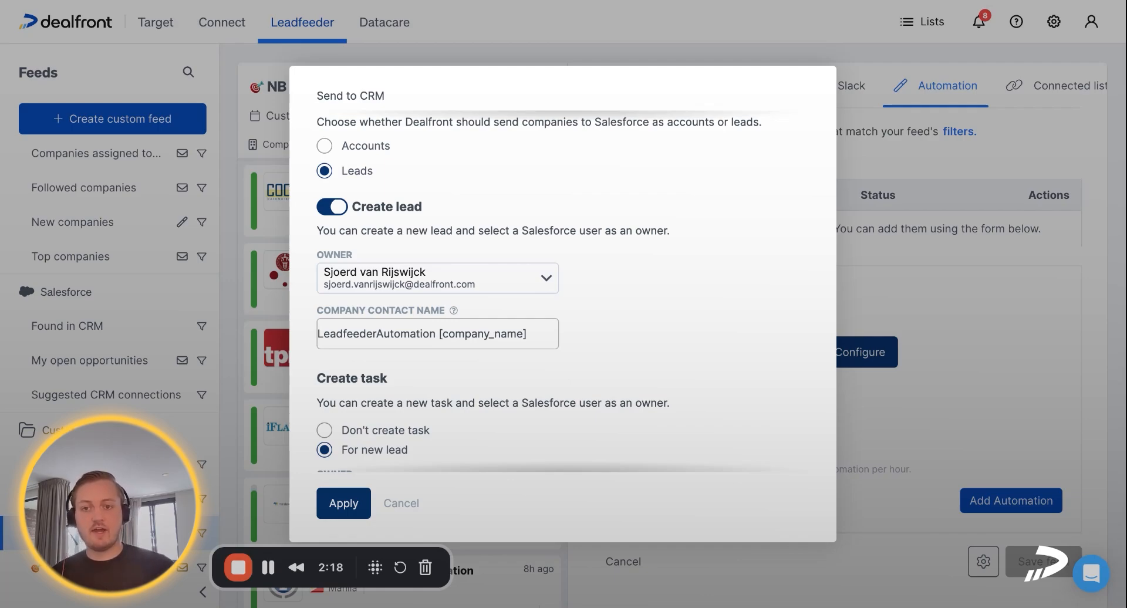
scroll(572, 262, down, 3)
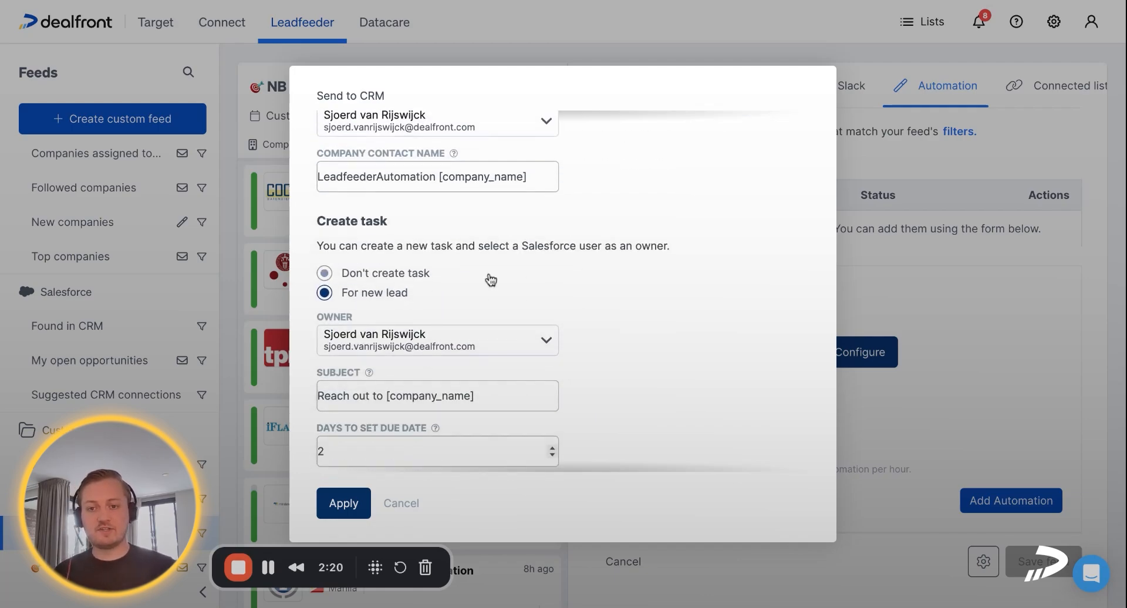
scroll(429, 282, down, 2)
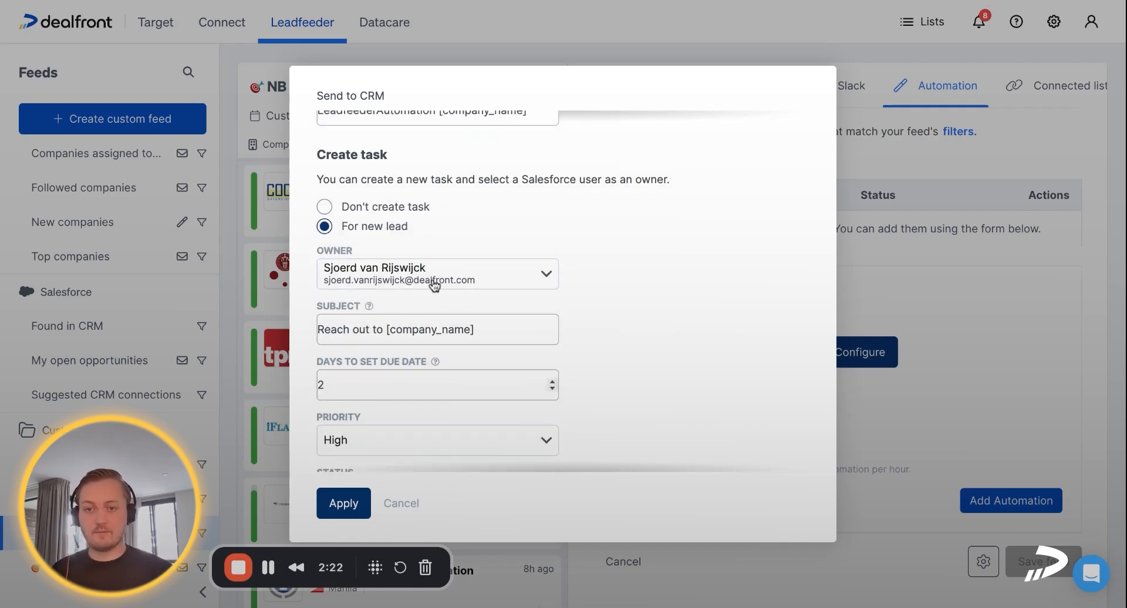
scroll(434, 286, down, 1)
click(441, 237)
click(433, 314)
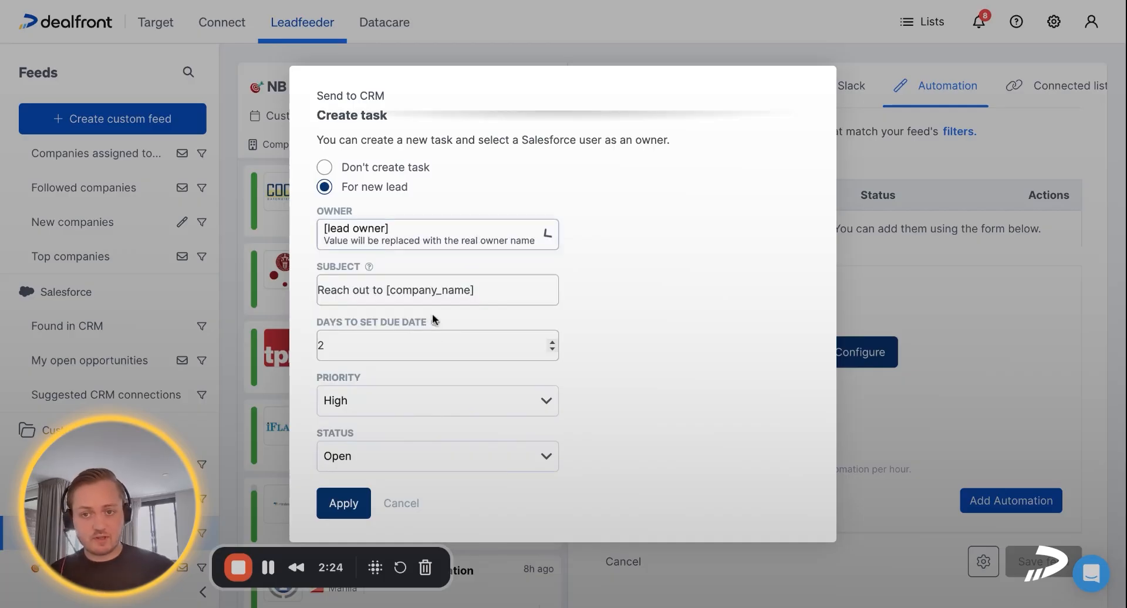
Change the task subject to "Reach out to NB web intent [company_name]"
click(388, 292)
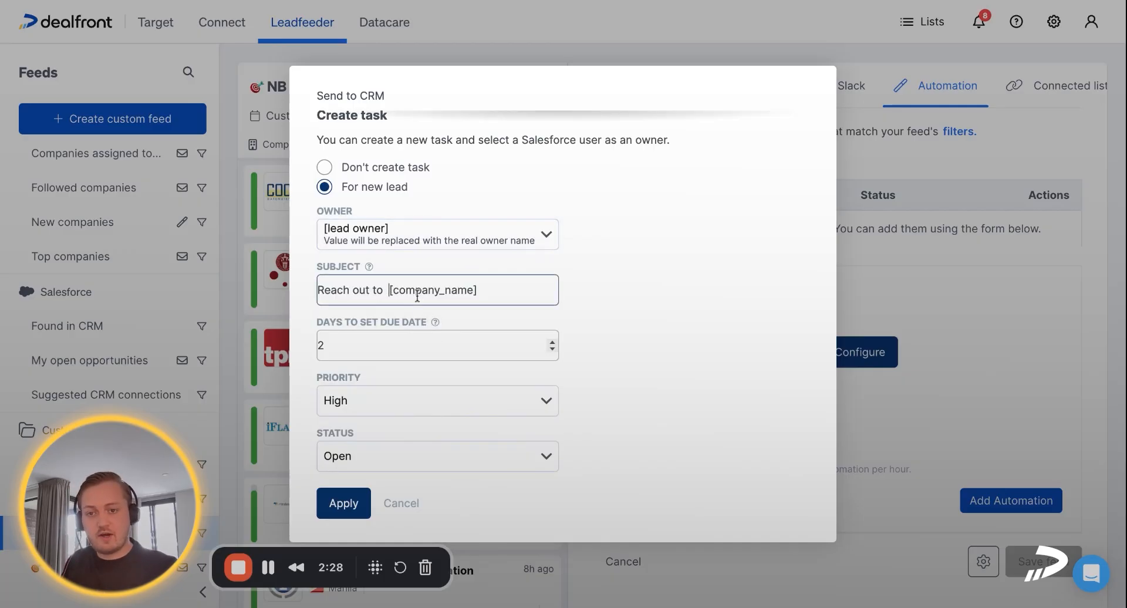
text(n)
key(BackSpace)
text(NB web i)
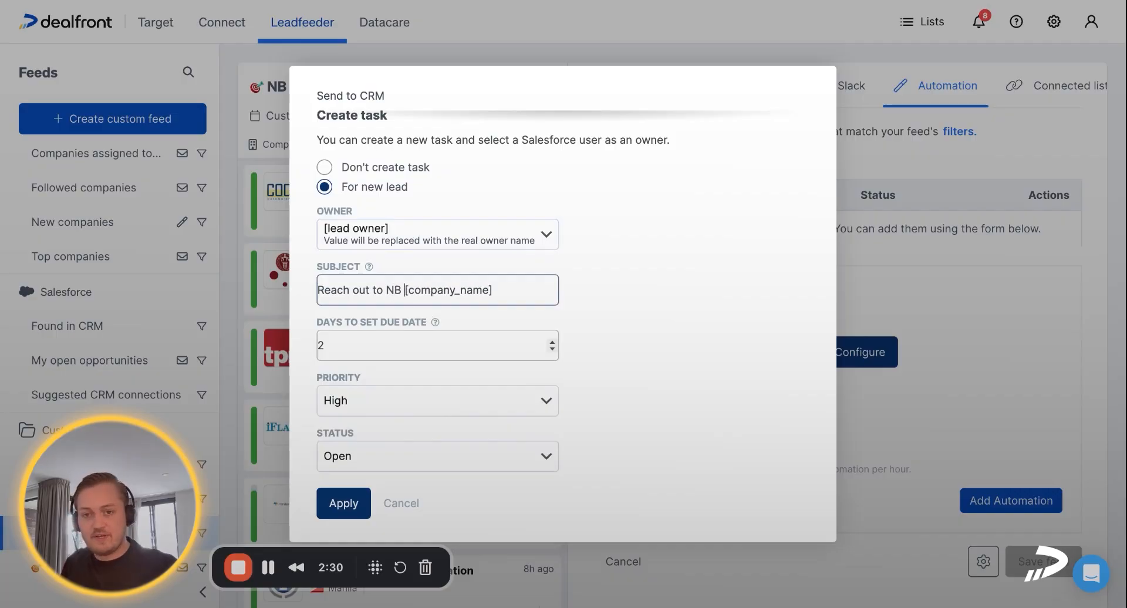
text(ntent)
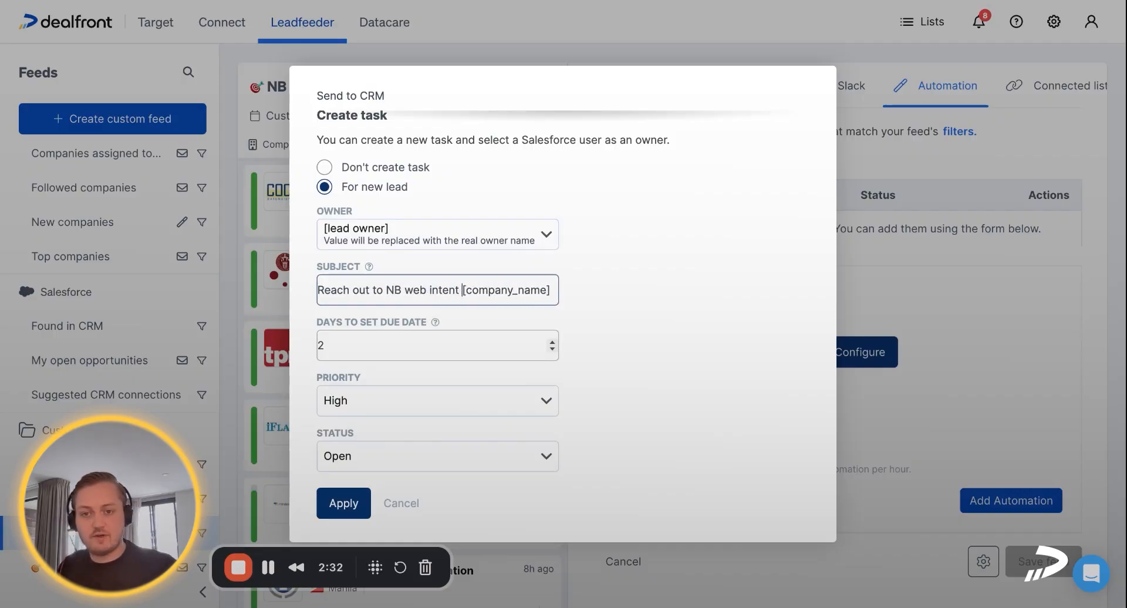
Set the task's days to due date to 0, apply the configuration and add the automation to the feed
click(553, 349)
click(552, 349)
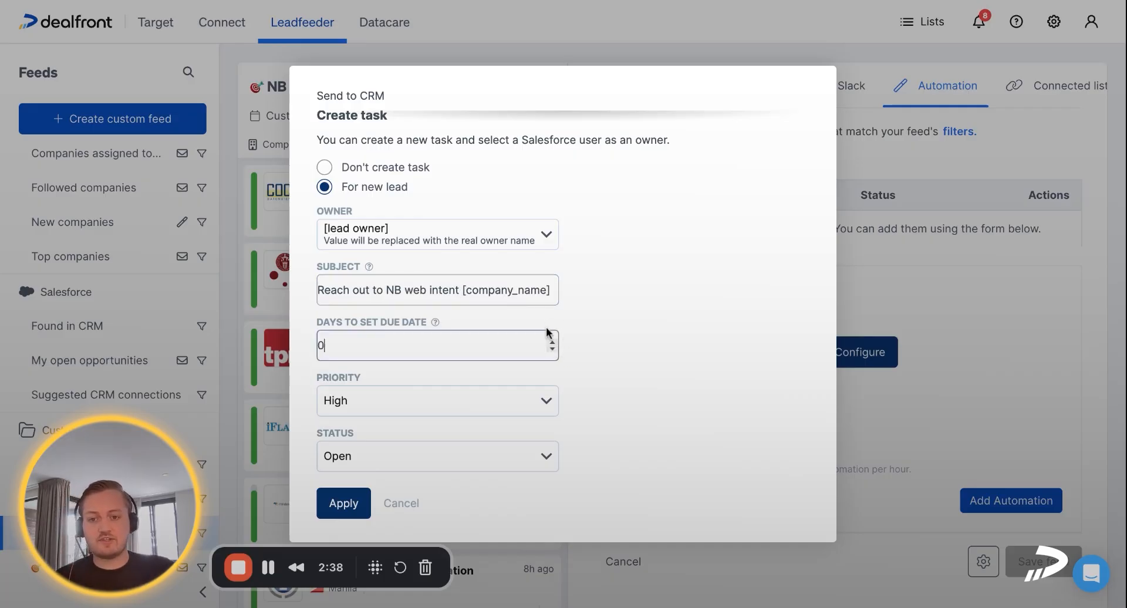
click(347, 511)
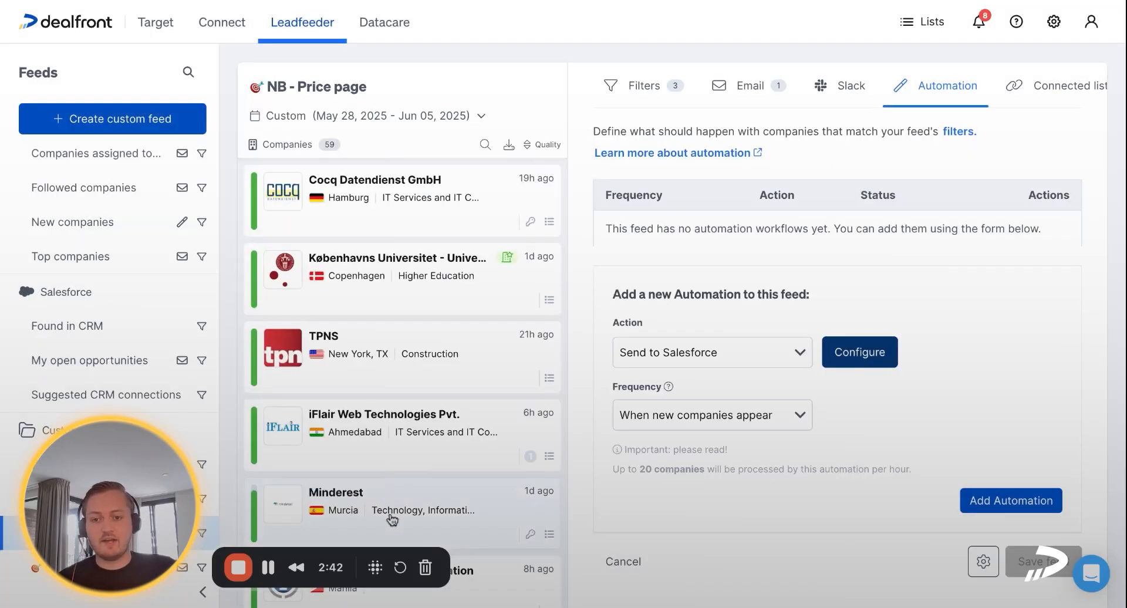
click(976, 502)
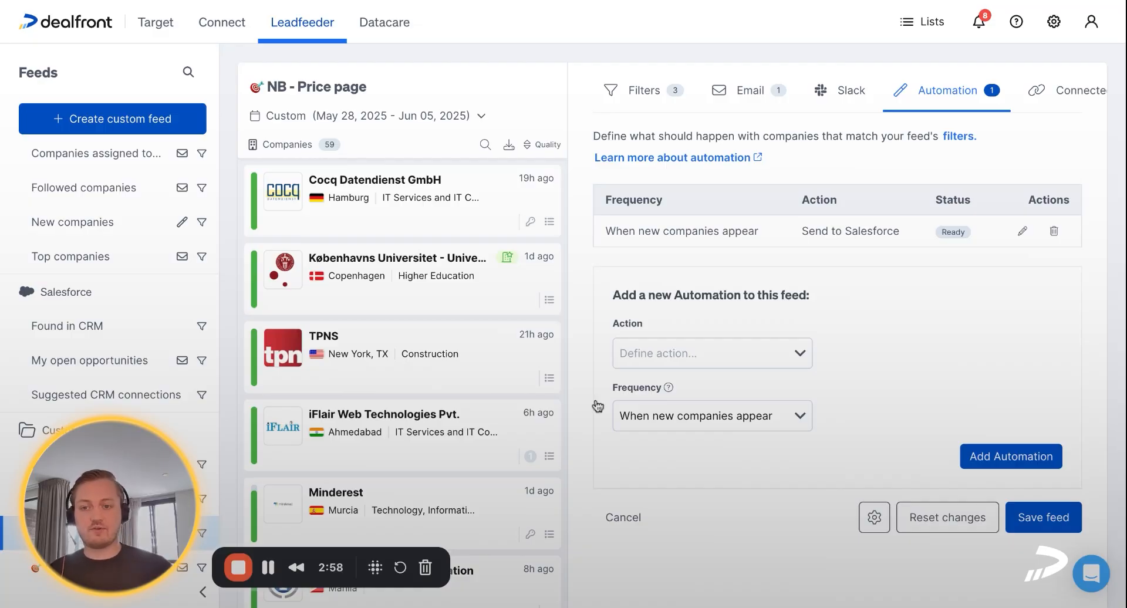
Open the Open opps - Price page feed, leaving the NB - Price page feed without saving
scroll(134, 319, down, 4)
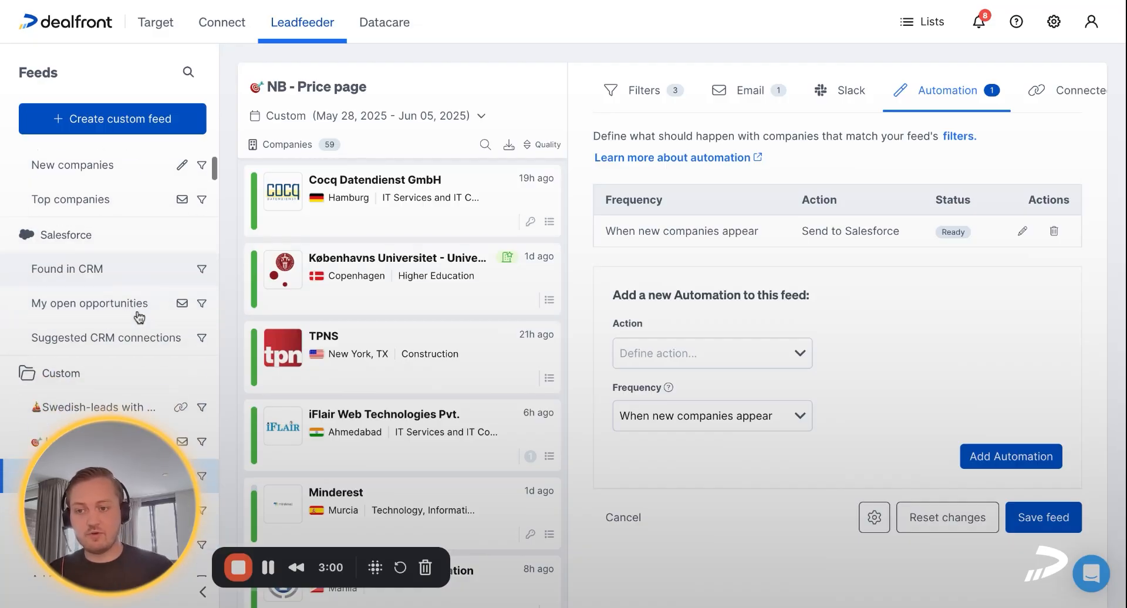
click(108, 361)
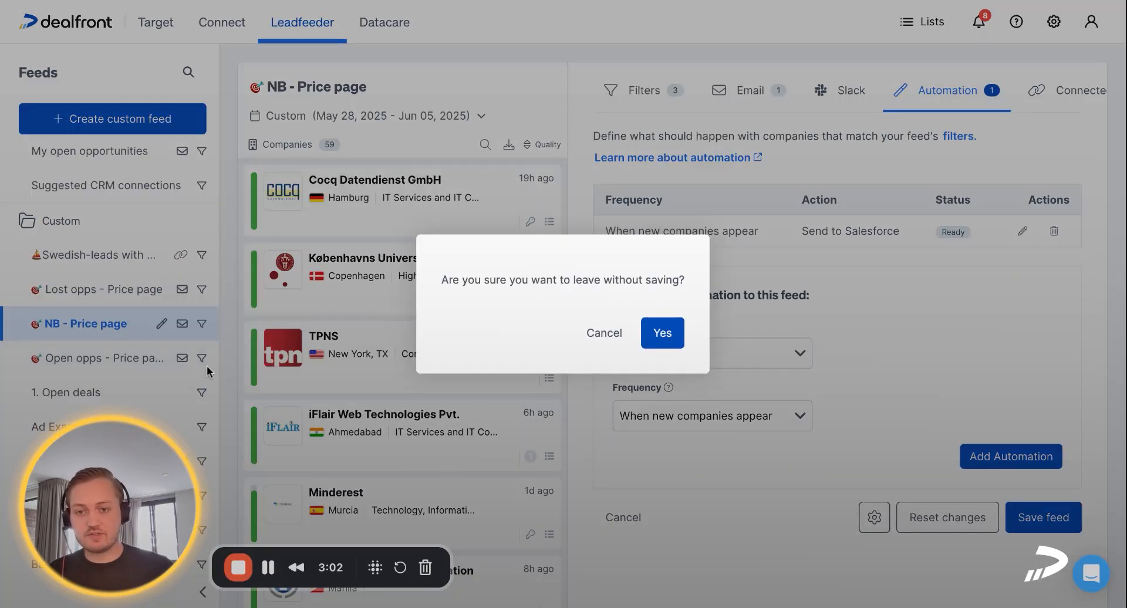
click(661, 330)
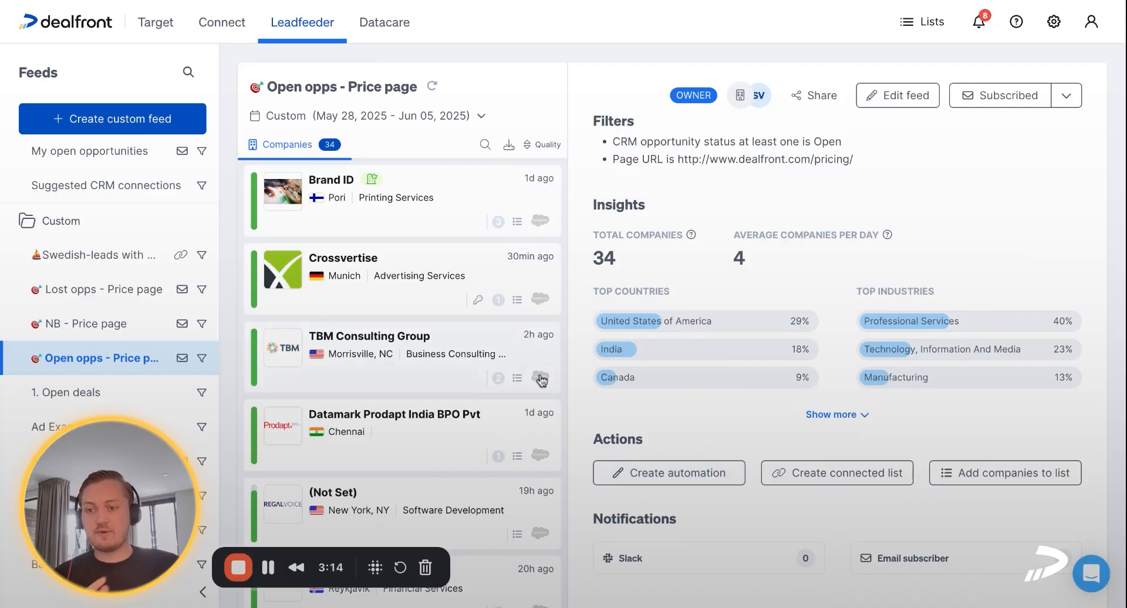
Open the Lost opps - Price page feed and start a new automation with the action Send to Salesforce
click(151, 302)
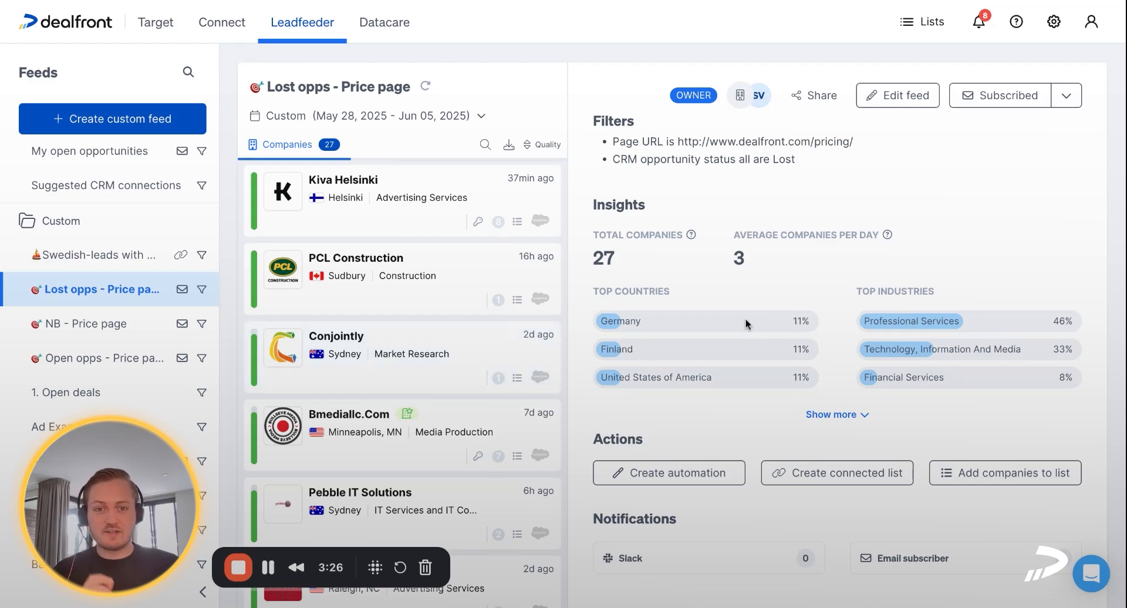
click(695, 475)
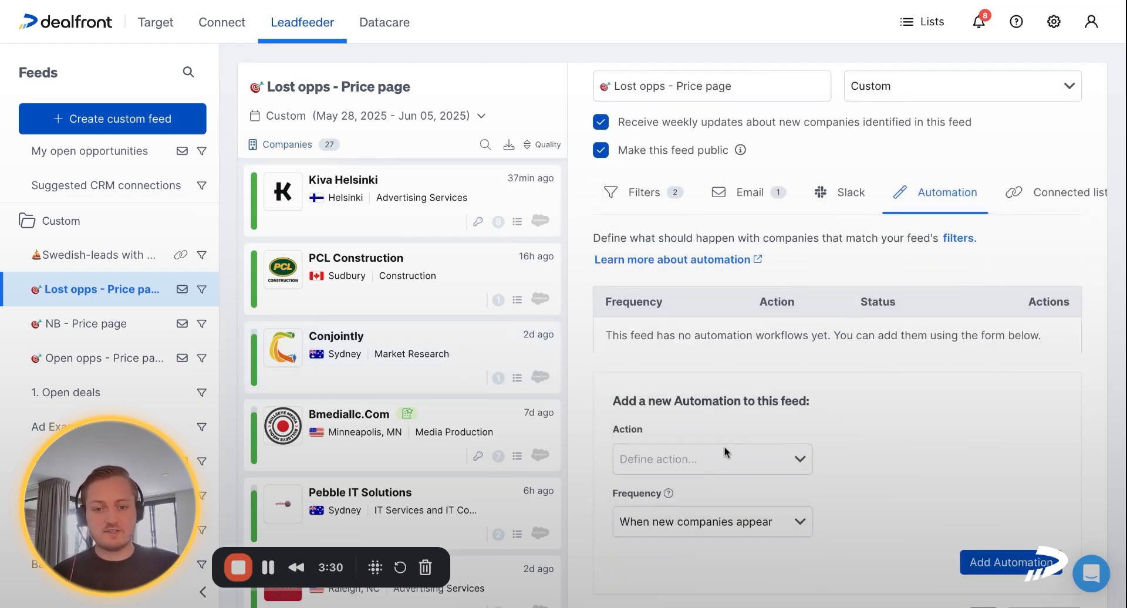
click(727, 411)
click(708, 548)
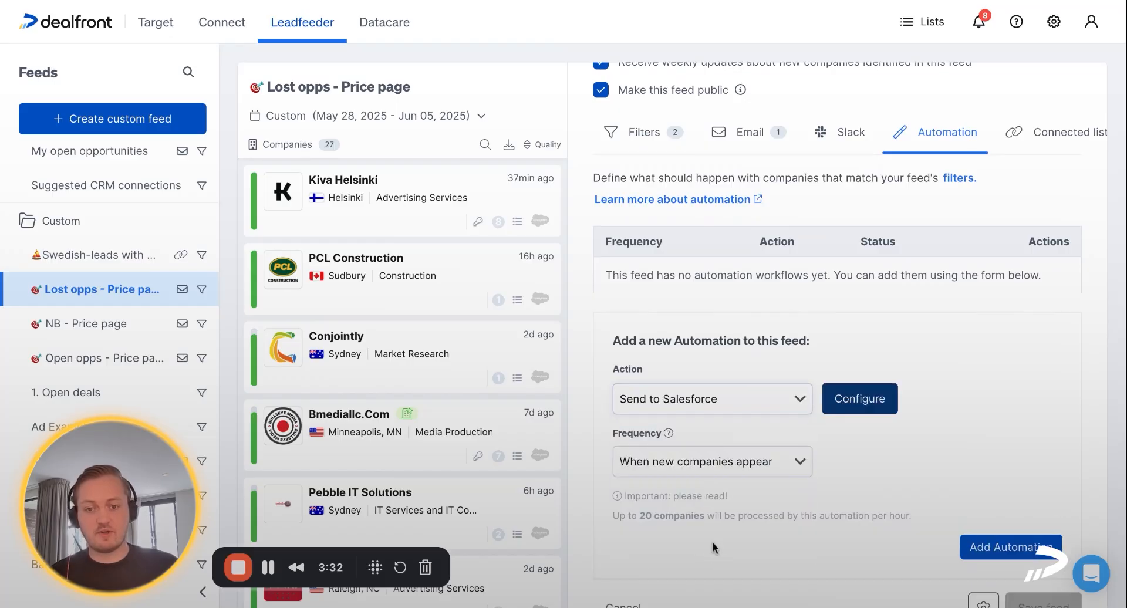
Configure the Salesforce action with both account creation and opportunity creation turned off
click(842, 413)
click(403, 286)
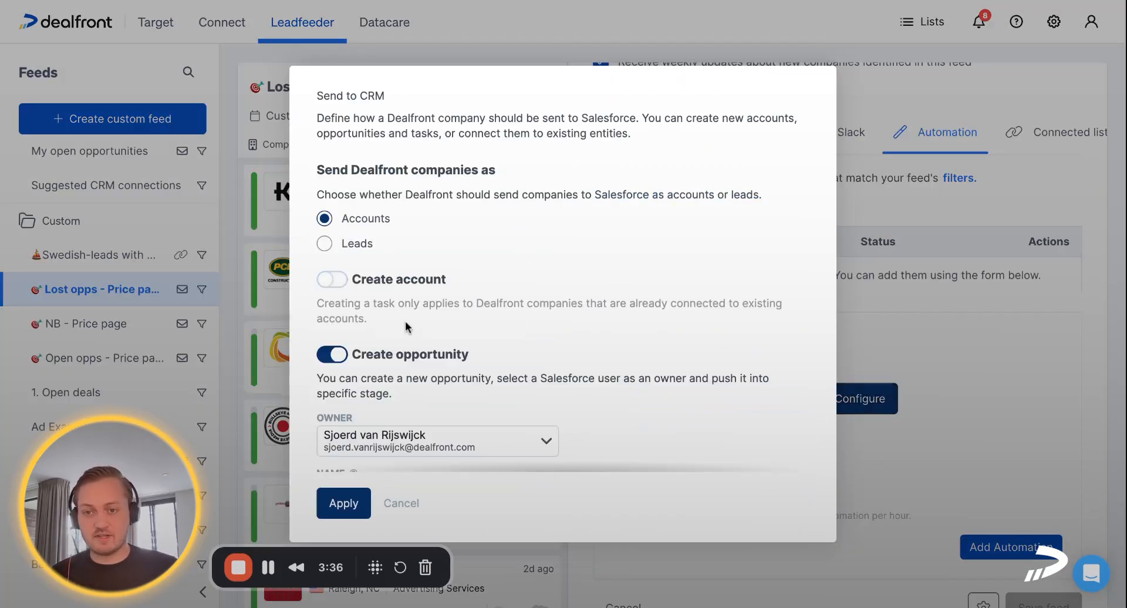
click(407, 355)
Set the task to be created for the existing account and assign it to [account owner]
scroll(512, 325, down, 1)
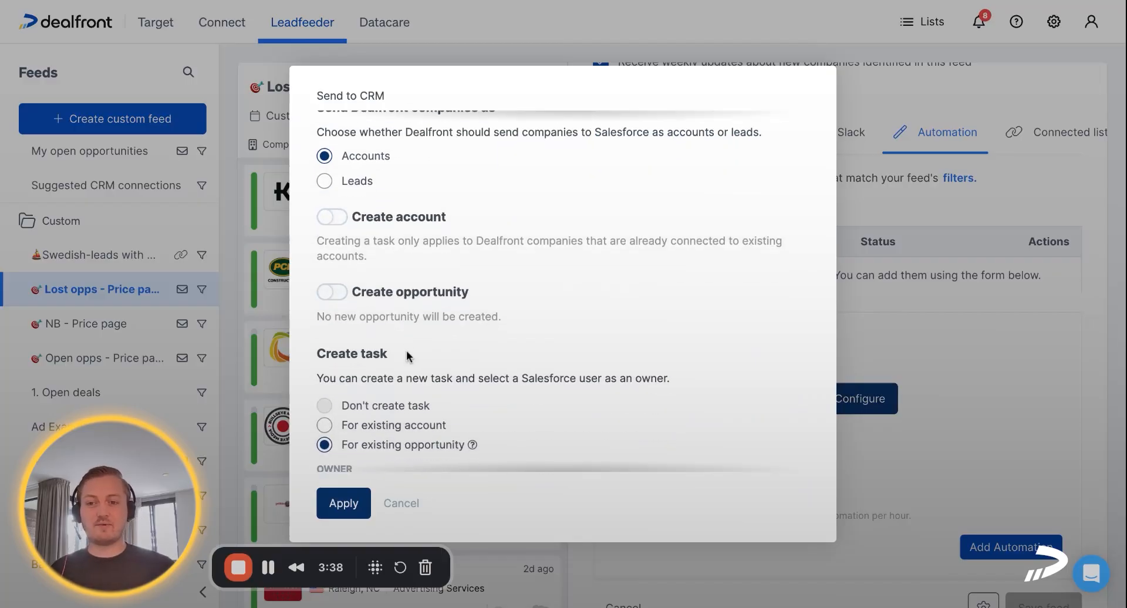
scroll(512, 326, down, 2)
click(416, 328)
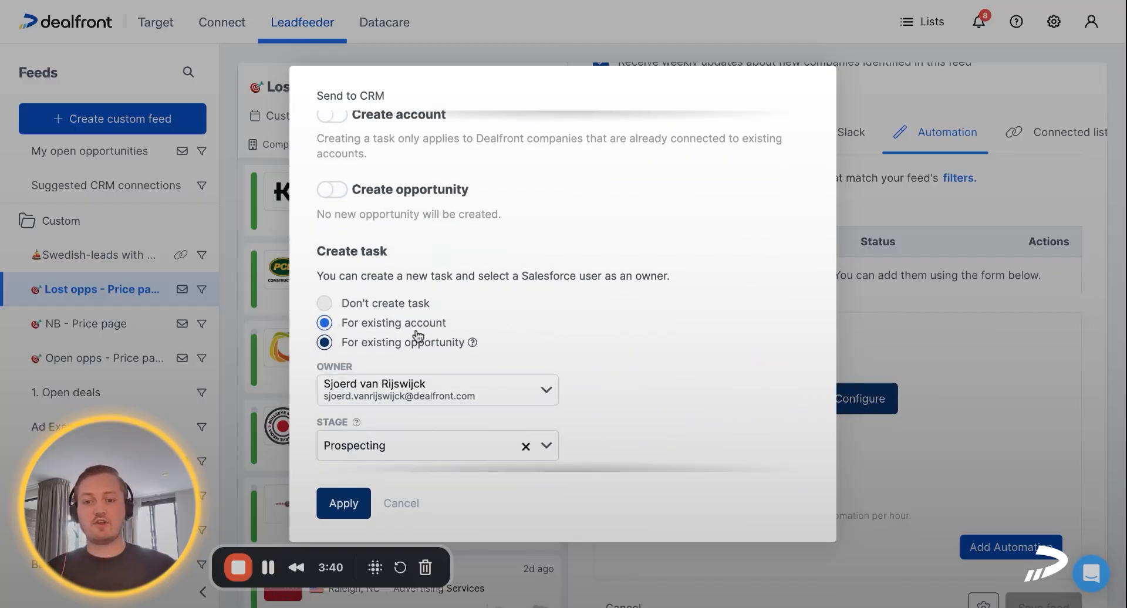
mouse_move(476, 346)
click(448, 392)
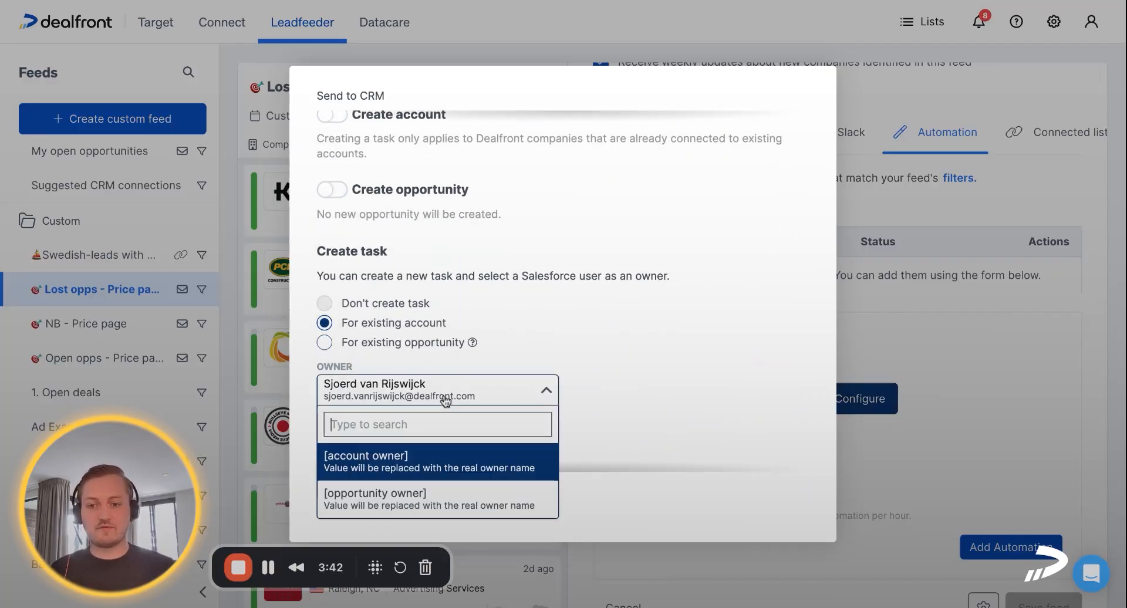
click(434, 456)
Change the task subject to "Reach out to lost opp pricing page [company_name]"
scroll(608, 415, down, 3)
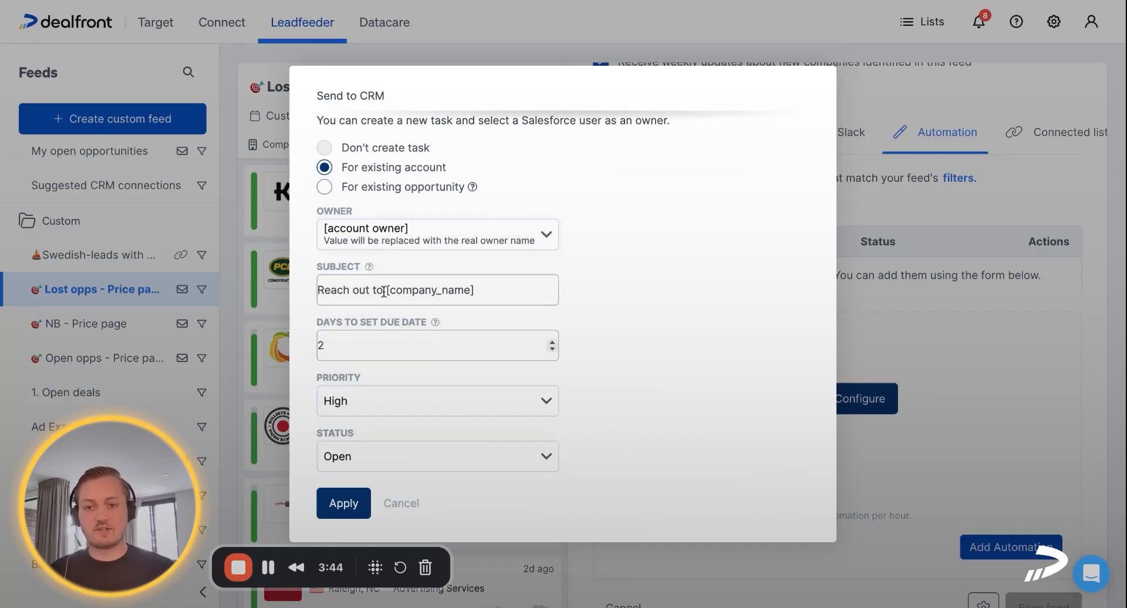
click(397, 293)
text(lost op p)
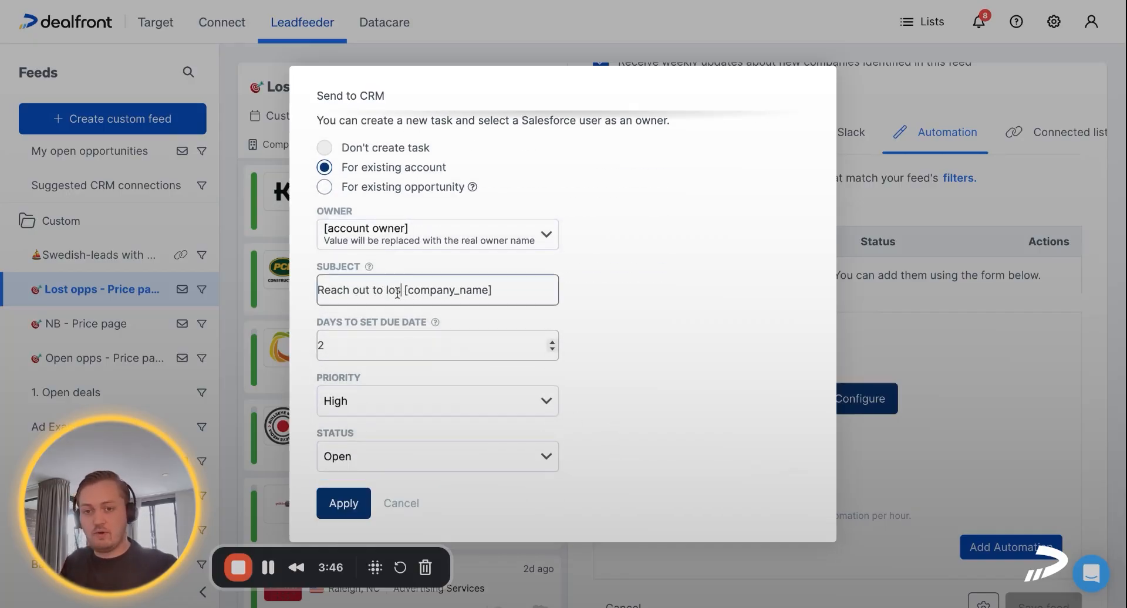
key(BackSpace)
key(BackSpace)
text(p pri)
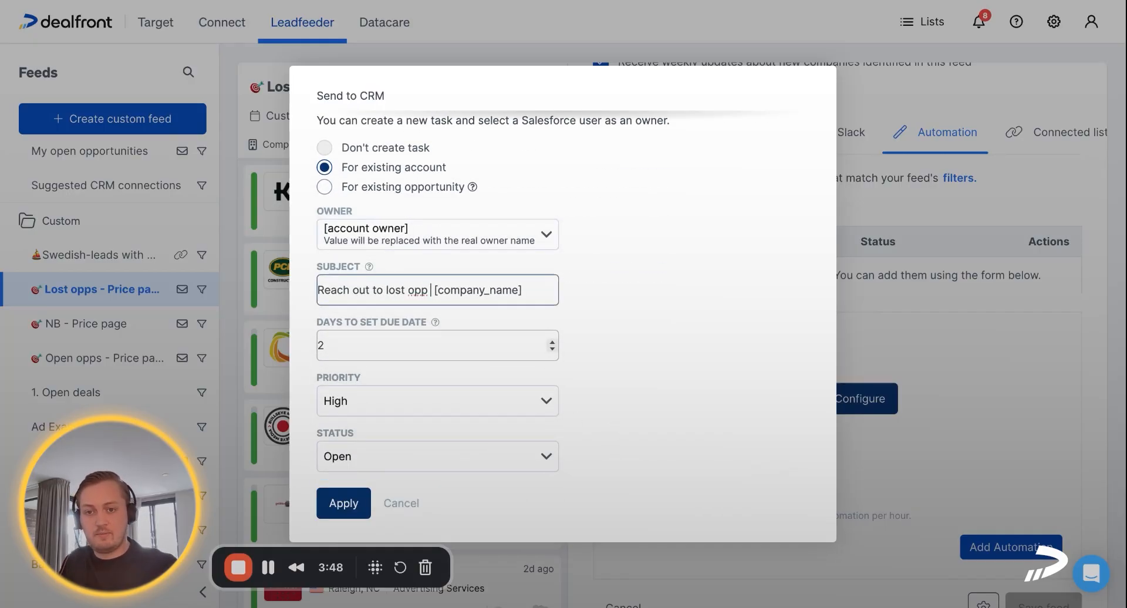
text(cing page)
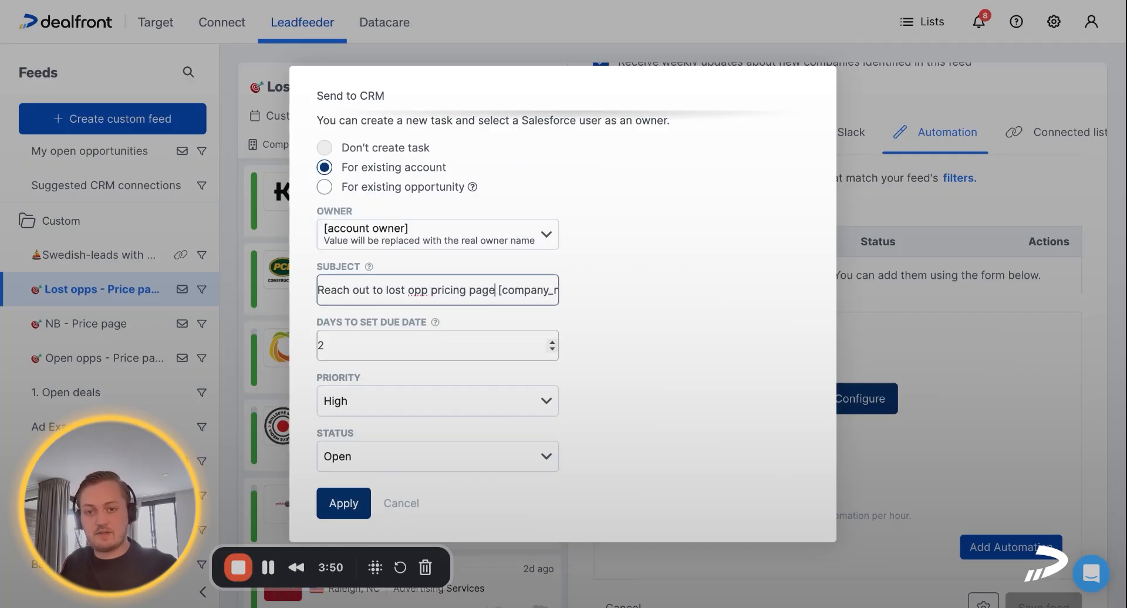
Set the lost-opportunity task's days to due date to 0, apply the configuration and add the automation to the feed
double_click(552, 349)
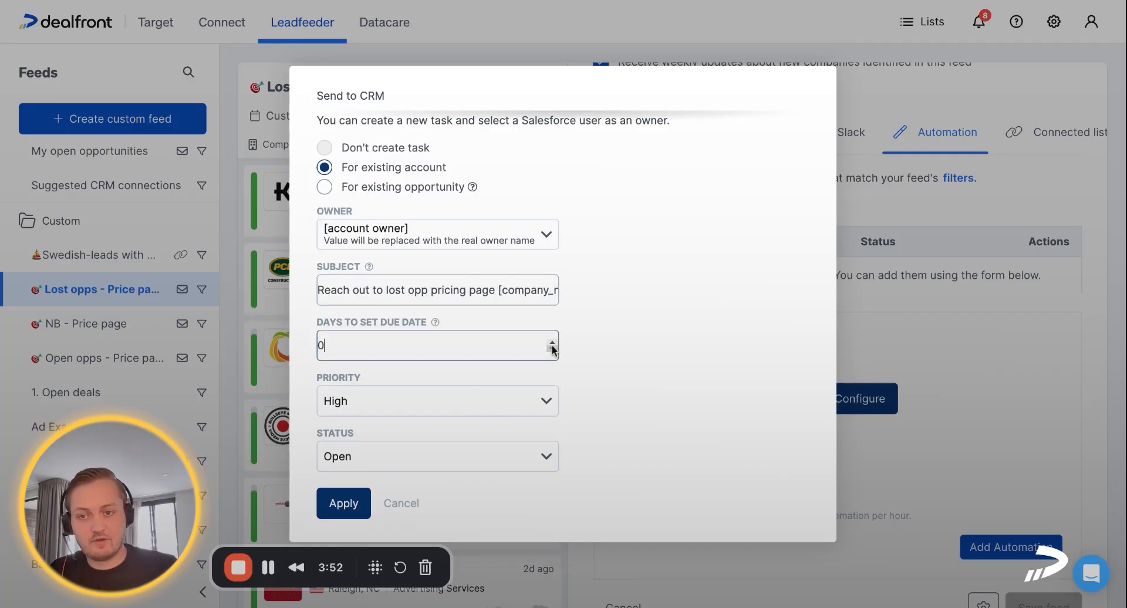
click(351, 508)
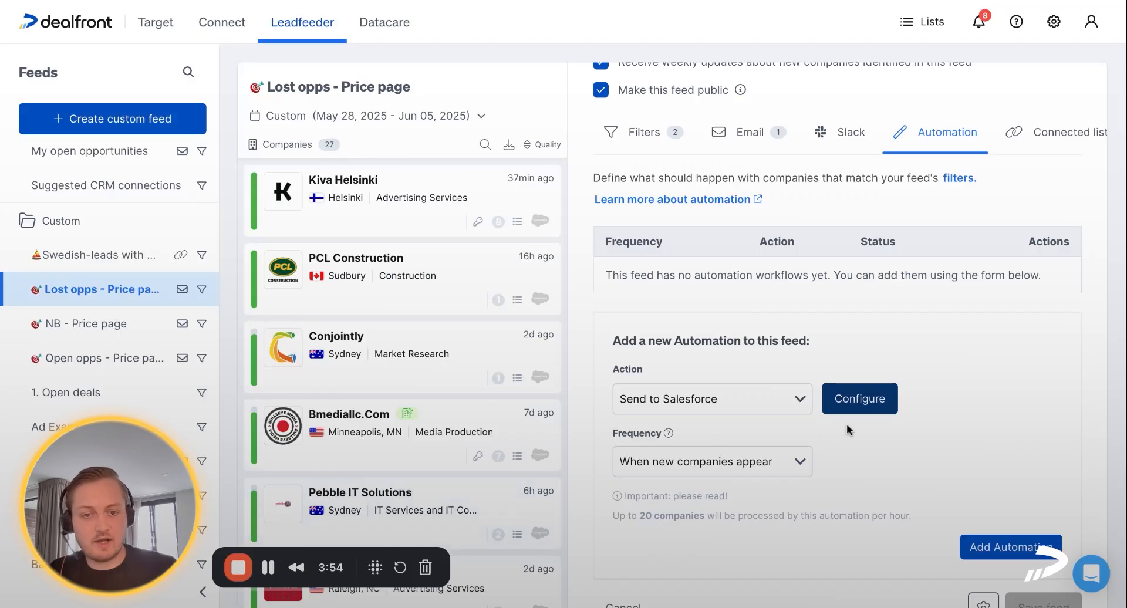
scroll(978, 516, down, 1)
click(1024, 504)
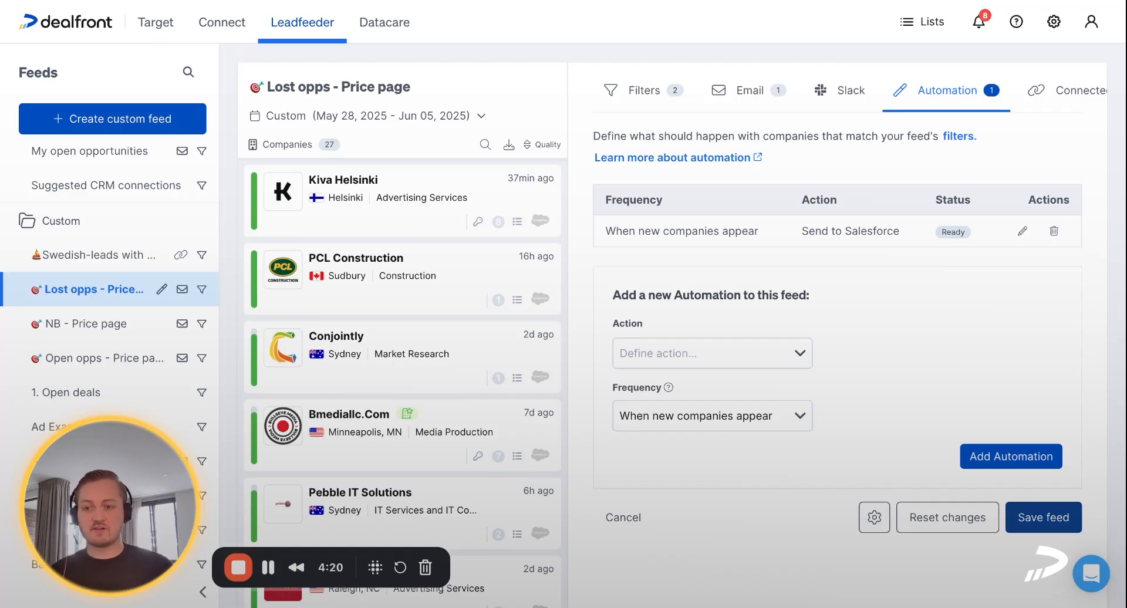
scroll(484, 528, down, 1)
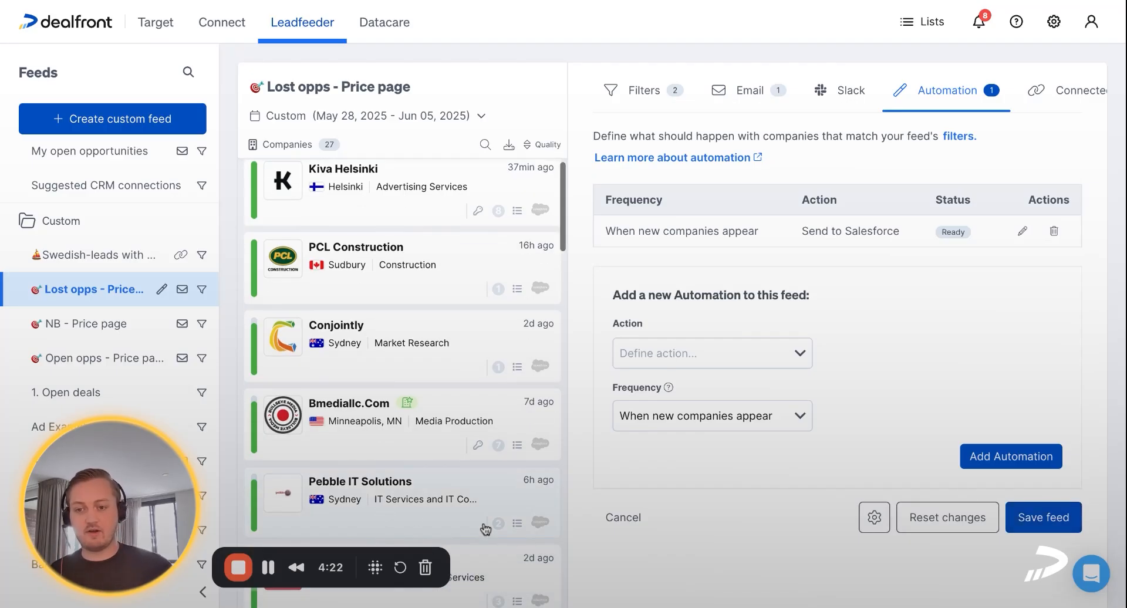